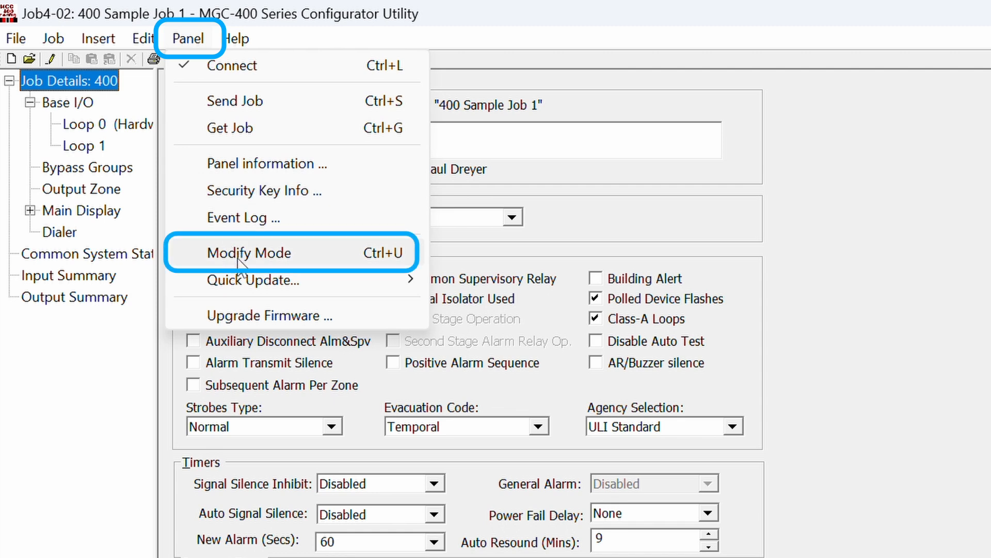
Turn on Modify Mode for the connected panel and expand Base I/O in the job tree
{"action": "left_click", "coordinate": [253, 255]}
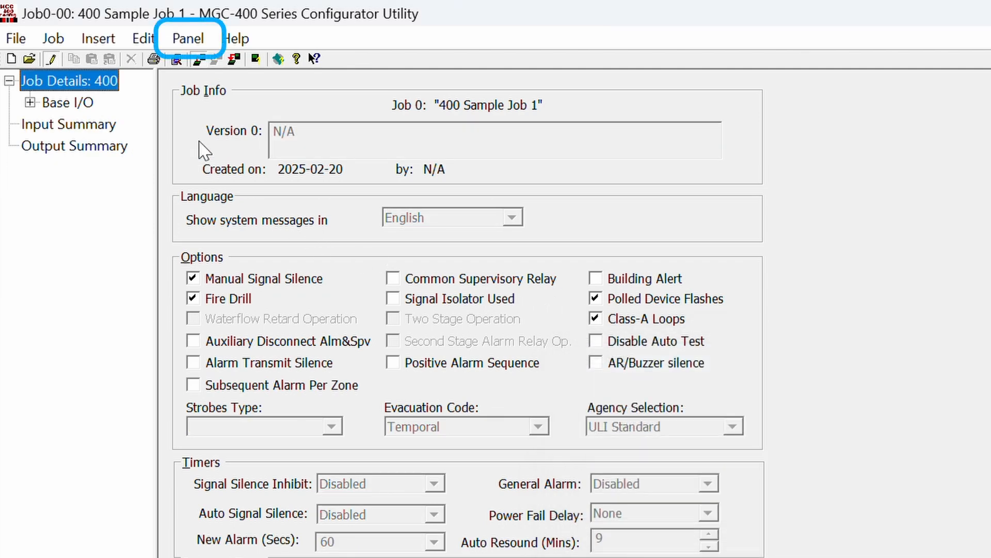
{"action": "left_click", "coordinate": [185, 41]}
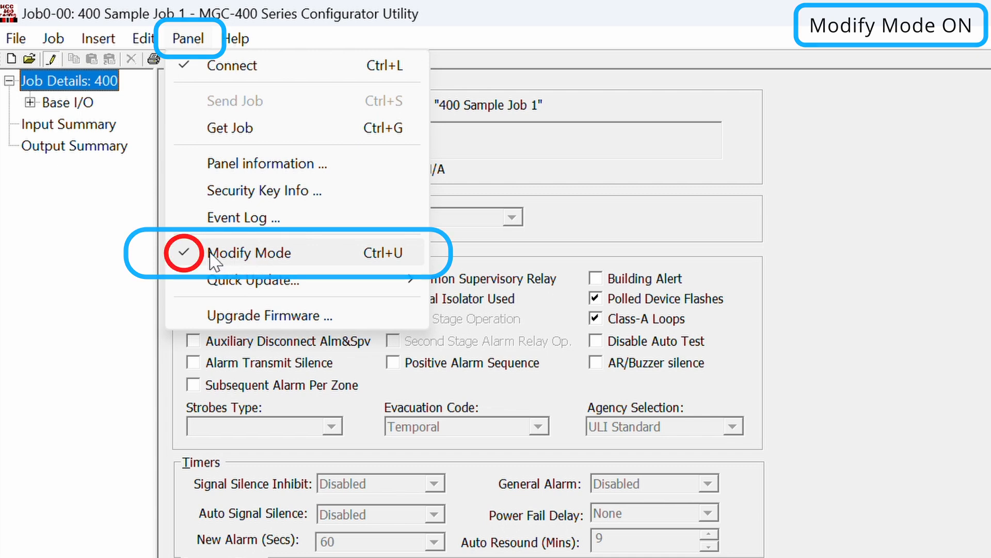
{"action": "left_click", "coordinate": [111, 273]}
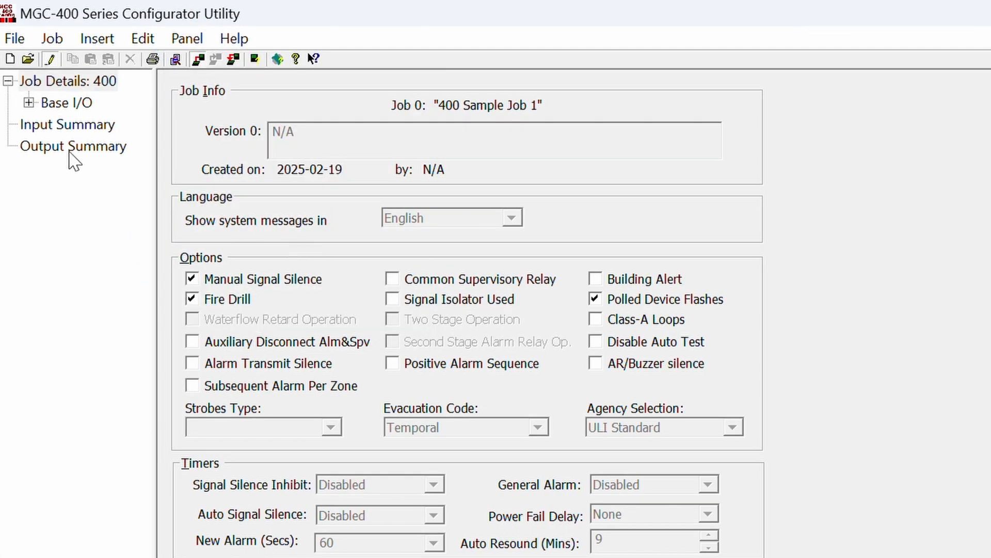
{"action": "left_click", "coordinate": [29, 102]}
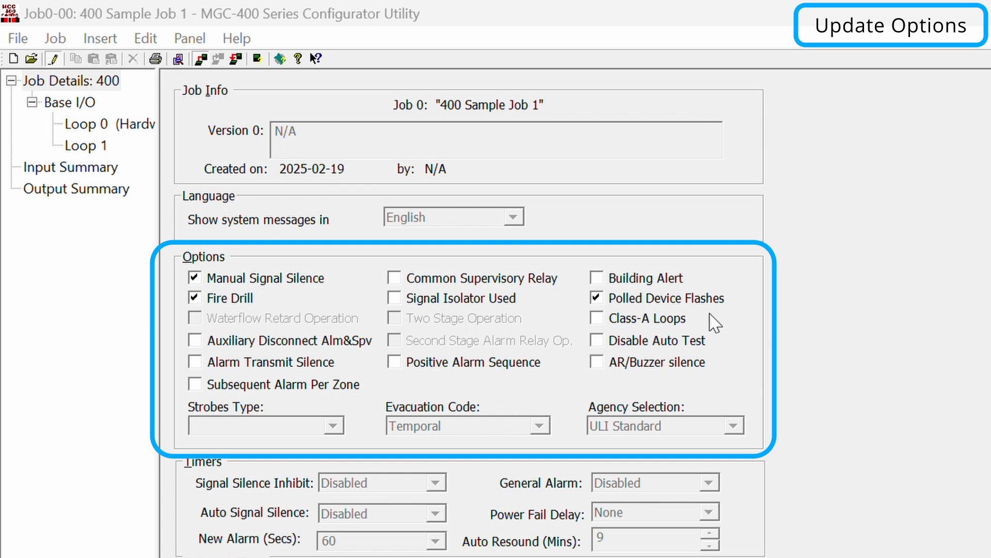
Enable Class-A Loops and send the options to the panel with a quick update
{"action": "left_click", "coordinate": [602, 321]}
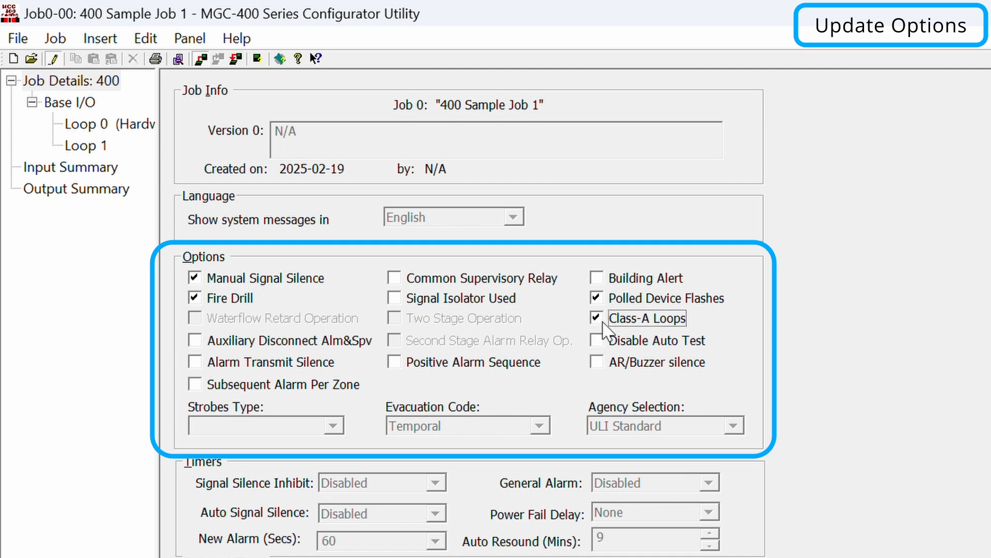
{"action": "left_click", "coordinate": [191, 42]}
{"action": "mouse_move", "coordinate": [221, 283]}
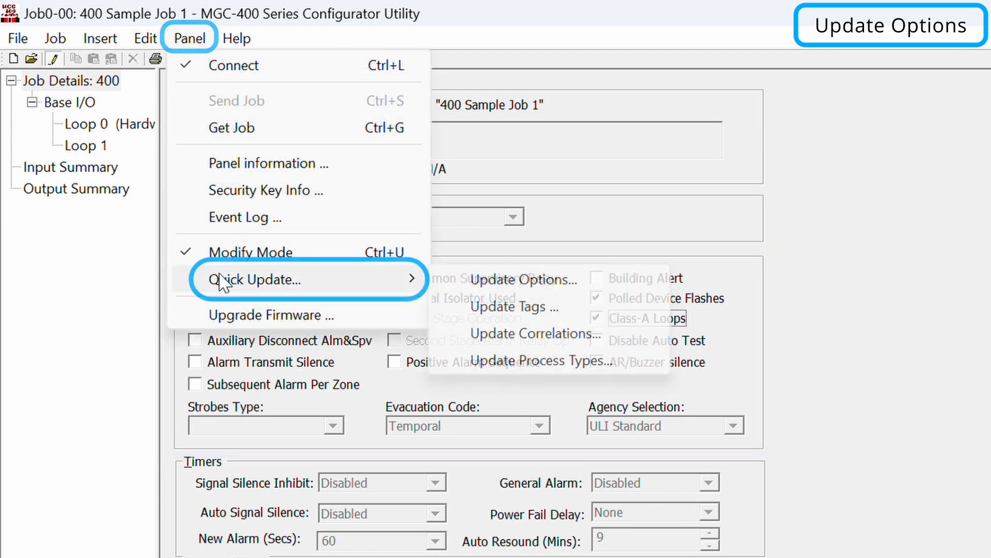
{"action": "left_click", "coordinate": [563, 290]}
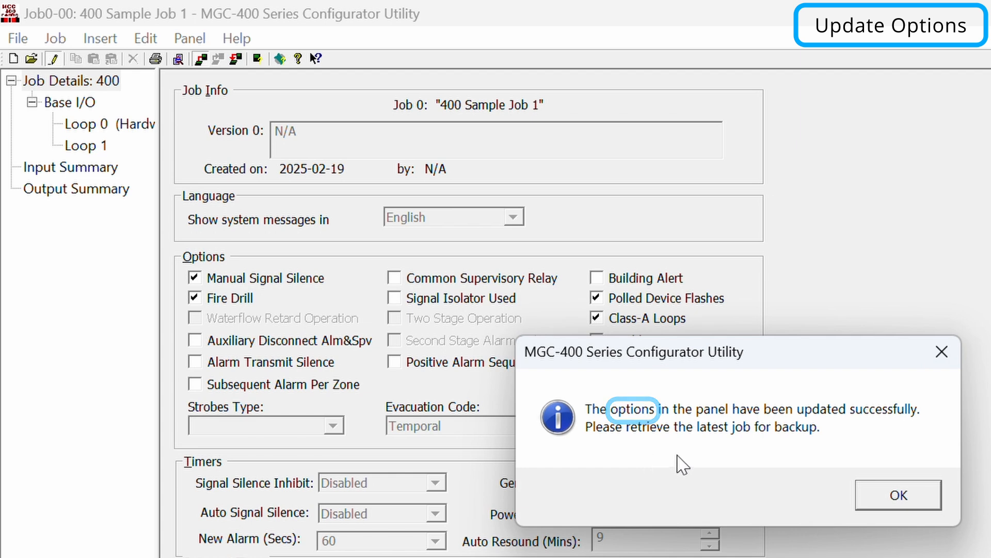
{"action": "left_click", "coordinate": [877, 504]}
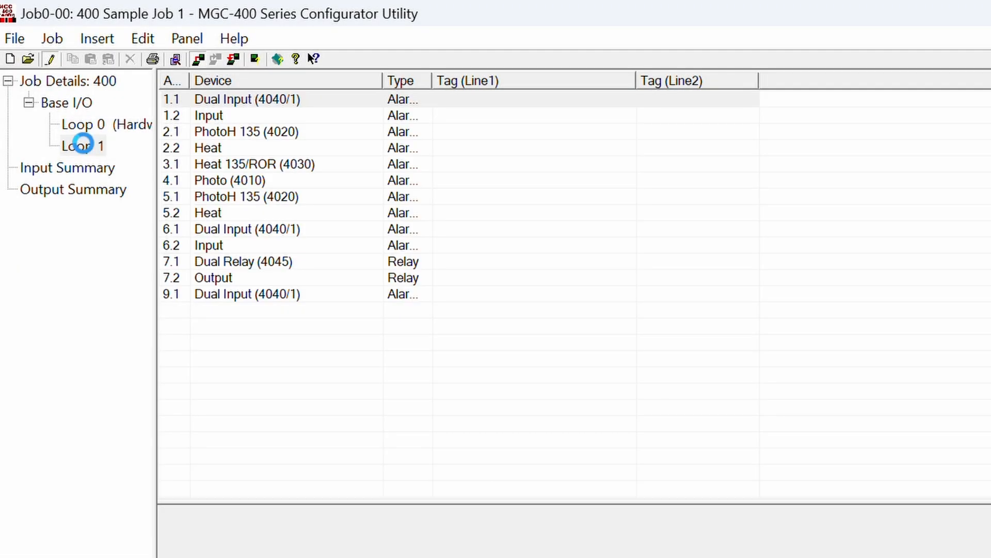
Widen the Type and Tag (Line2) columns of the Loop 1 device list
{"action": "key", "text": "Tab"}
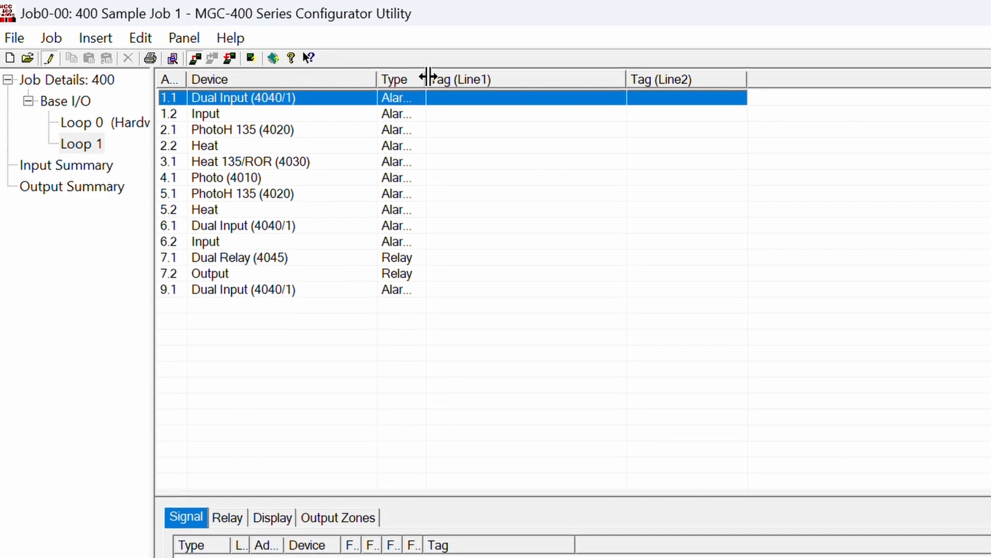
{"action": "left_click_drag", "start_coordinate": [428, 79], "coordinate": [464, 78]}
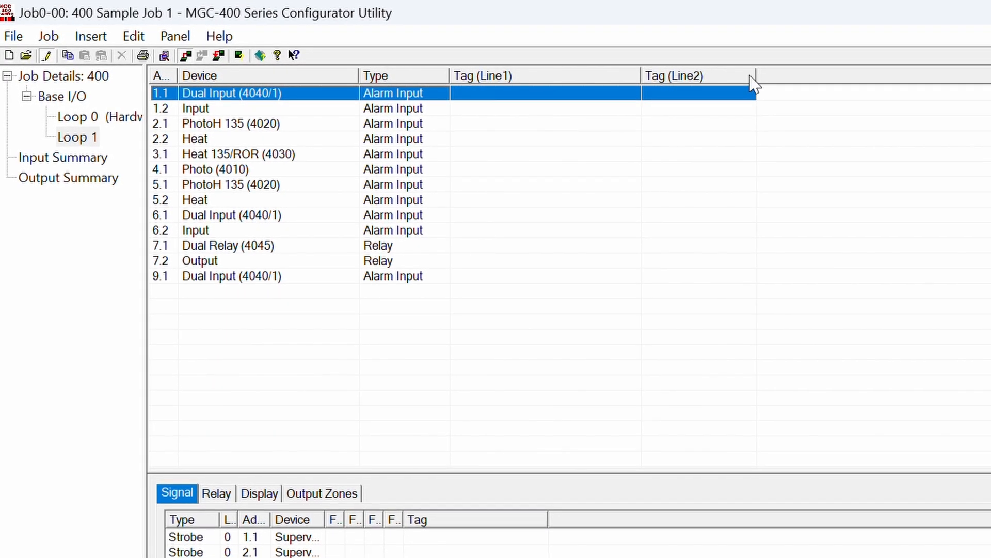
{"action": "left_click_drag", "start_coordinate": [759, 79], "coordinate": [839, 84]}
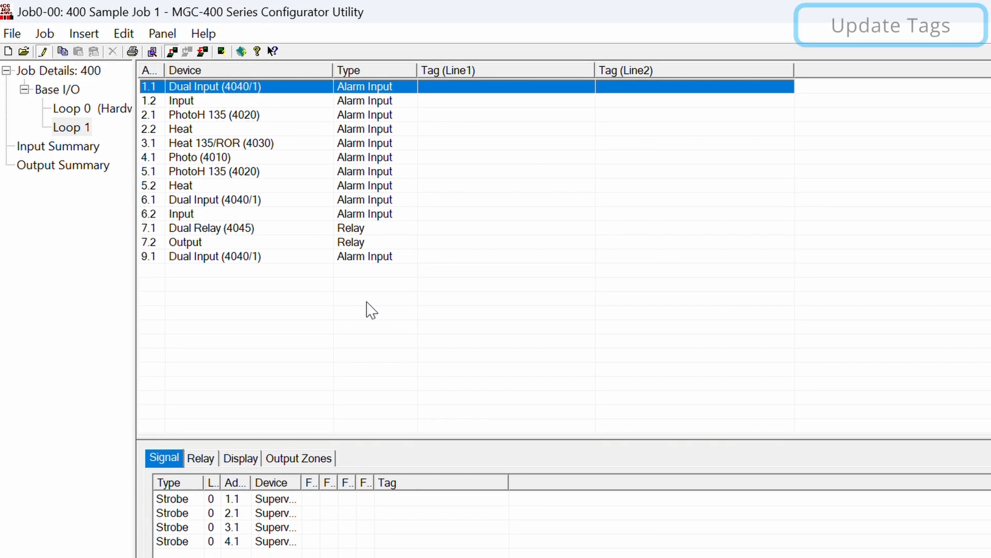
Fill in Loop 1 Line1 tags: WATERFLOW 1/TAMPER 1, PHOTO 1, HEAT 1–2, PHOTO 2–3, HEAT 3, WATERFLOW 2/TAMPER 2, ELEVATOR RECALL PRIM/ALT, PULL STATION 1
{"action": "left_click", "coordinate": [443, 89]}
{"action": "type", "text": "WA"}
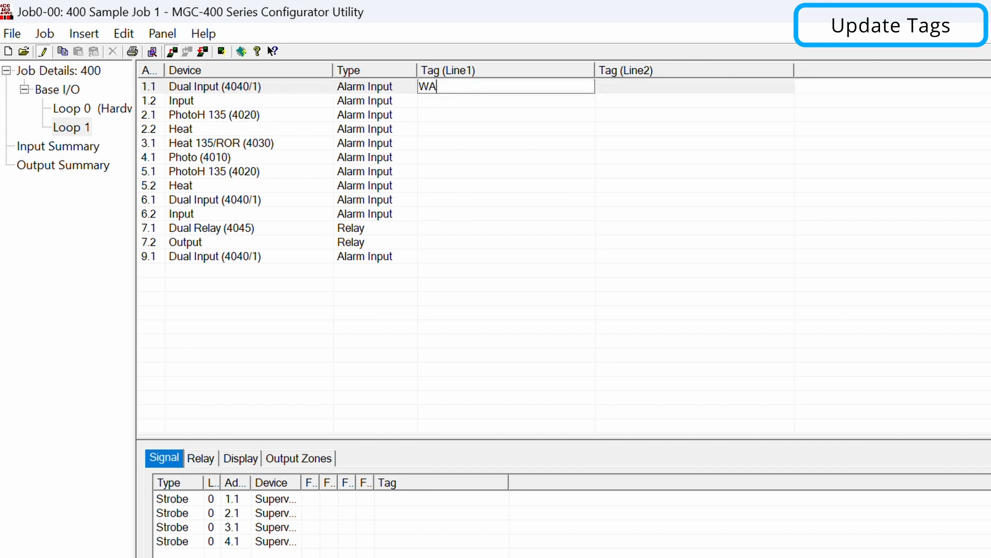
{"action": "type", "text": "TERFLOW 1 TAMPER 1 PHOTO 1 HEAT 1 HEAT 2 PHOTO 2 PHOTO 3 HEAT 3 WATERFLOW 2 TAMPER 2 ELEVATOR RECALL PRIM ELEVATOR RECALL ALT PULL STATION 1"}
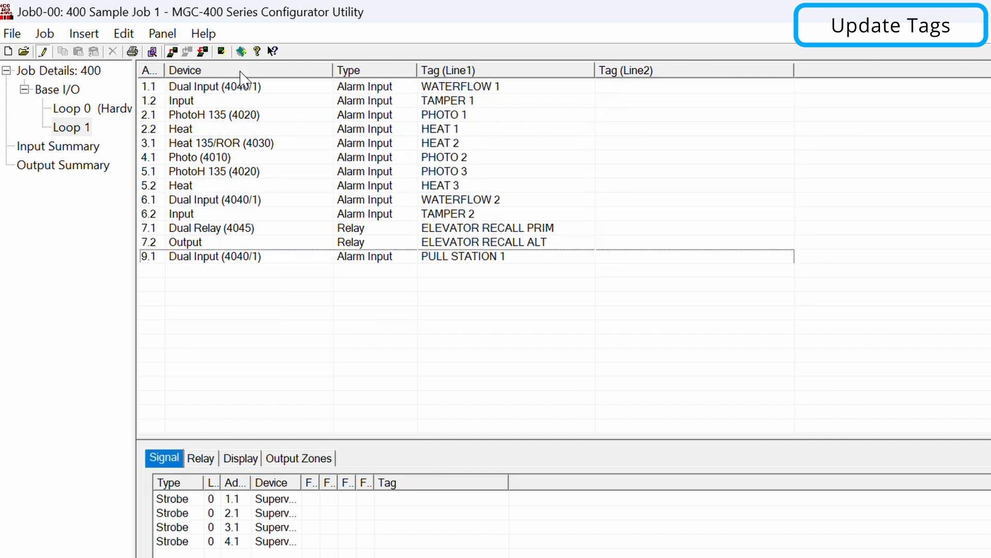
Send the device tags to the panel with a quick update and acknowledge the message
{"action": "left_click", "coordinate": [162, 36]}
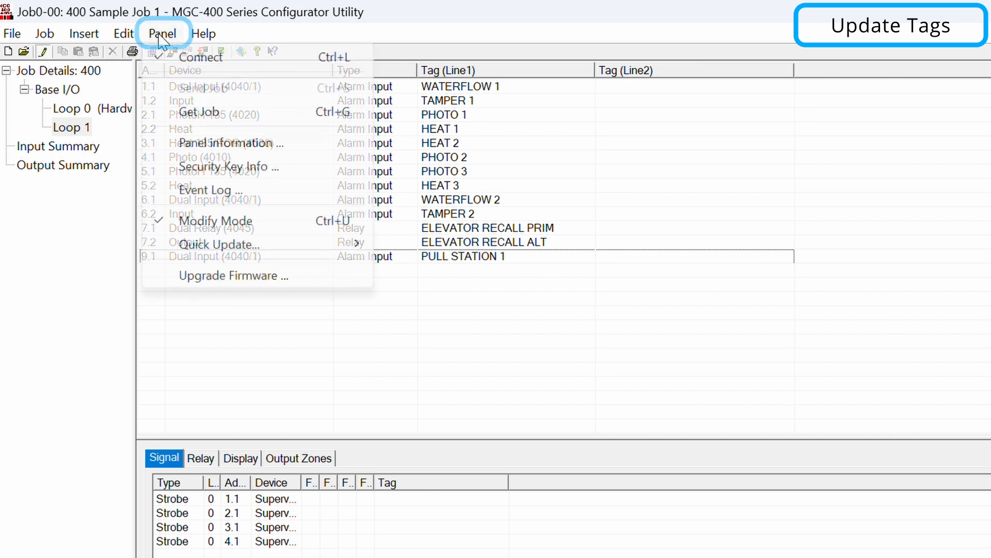
{"action": "mouse_move", "coordinate": [204, 245]}
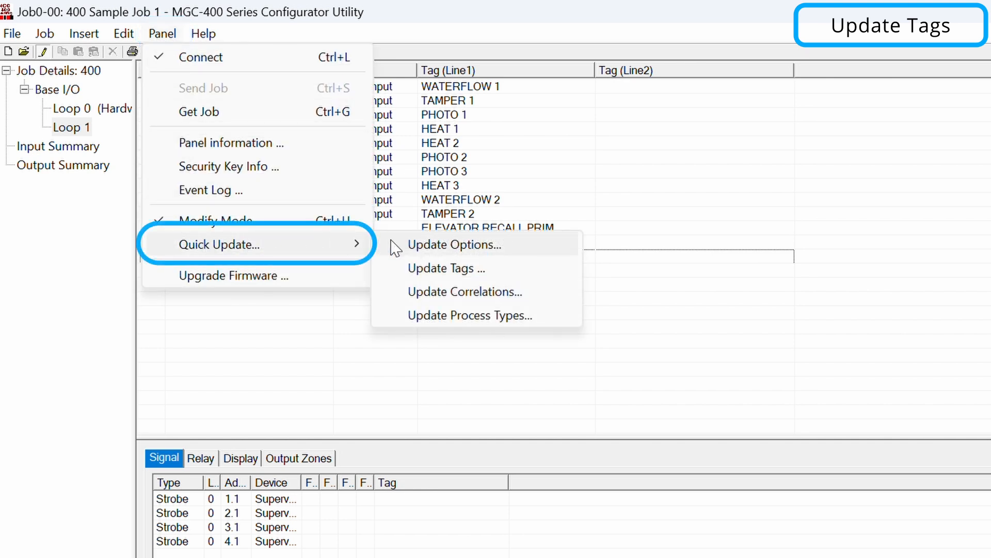
{"action": "left_click", "coordinate": [427, 278]}
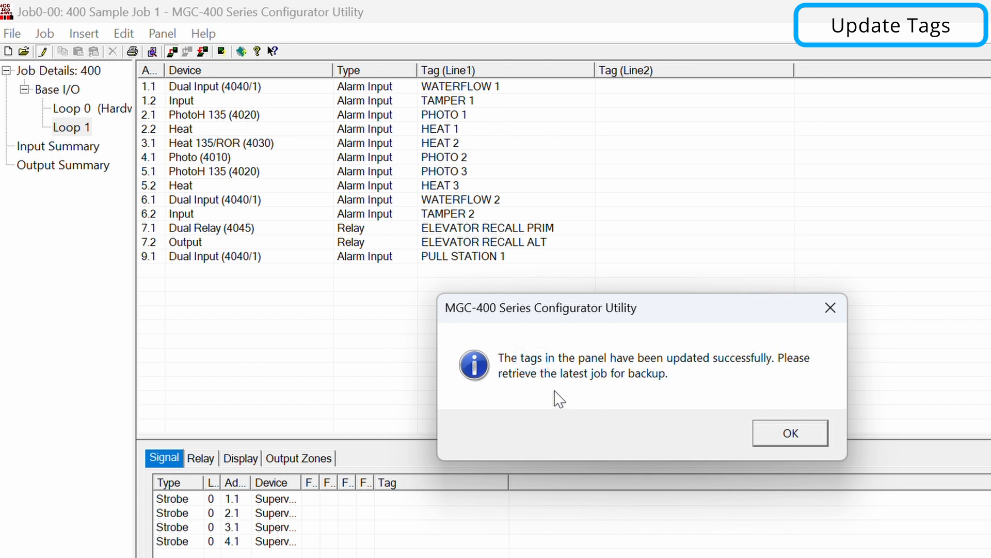
{"action": "left_click", "coordinate": [780, 440]}
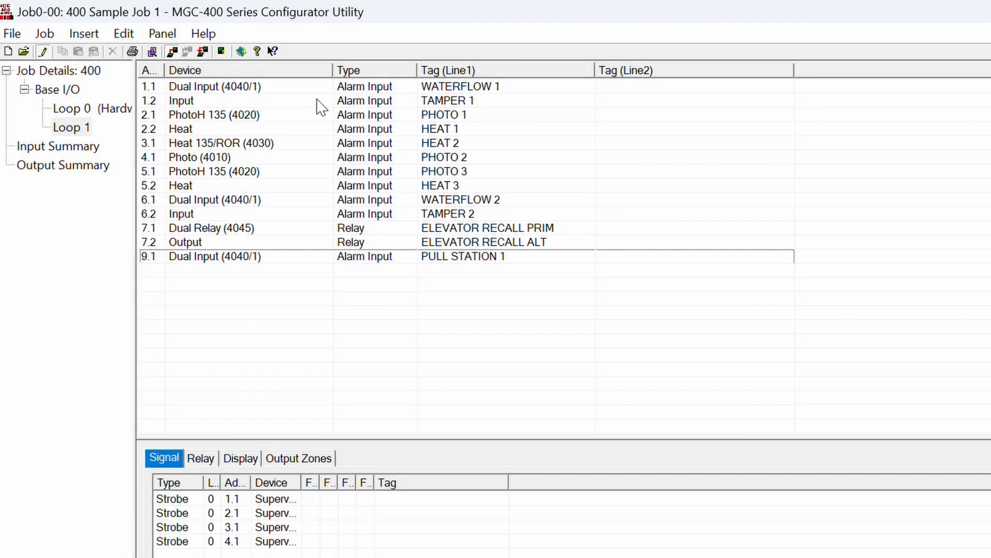
Examine the correlations of each Loop 1 device from WATERFLOW 1 at address 1.1 through the relay at 7.1
{"action": "left_click", "coordinate": [312, 86]}
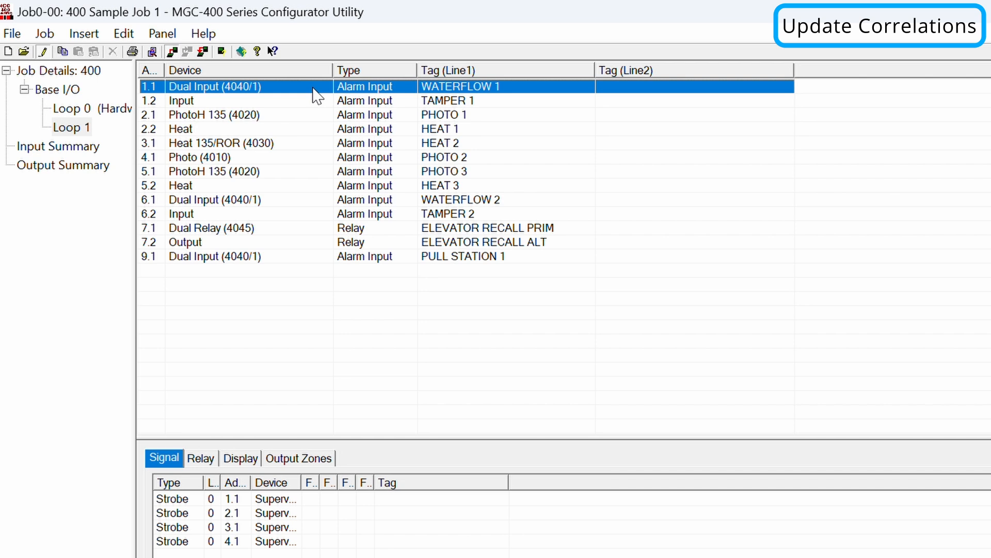
{"action": "key", "text": "Down"}
{"action": "key", "text": "Down"}
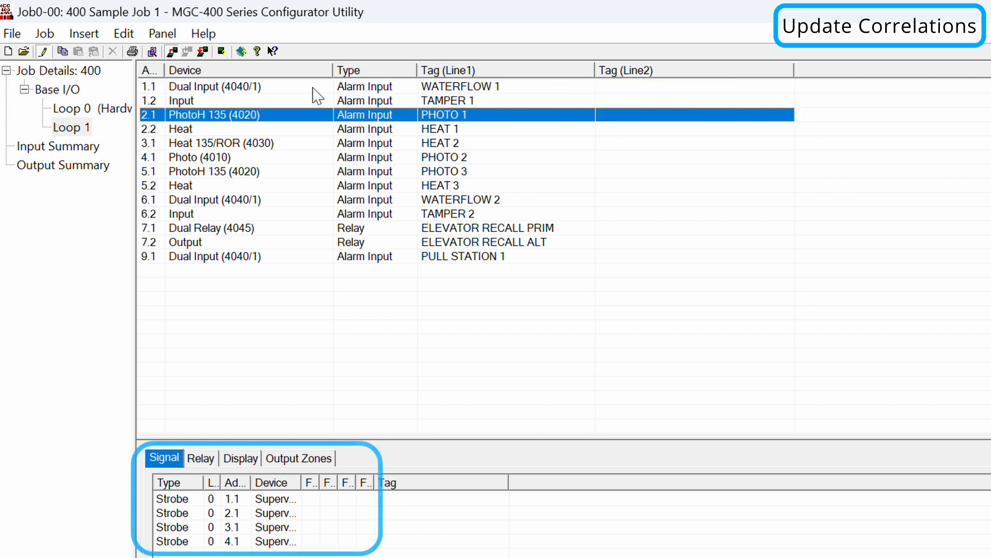
{"action": "key", "text": "Down"}
{"action": "key", "text": "Down"}
{"action": "key", "text": "Down"}
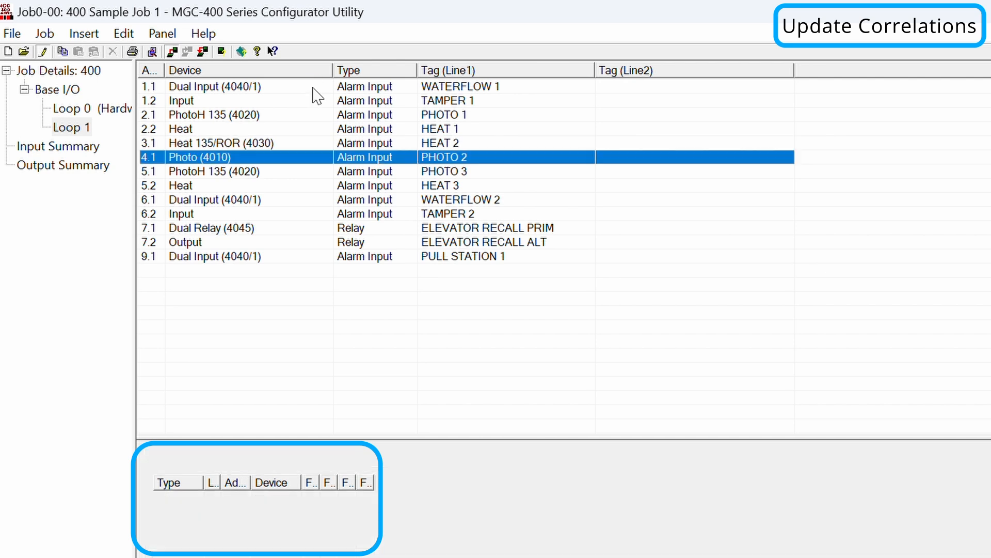
{"action": "key", "text": "Down"}
{"action": "key", "text": "Down"}
{"action": "key", "text": "Down"}
{"action": "key", "text": "Down"}
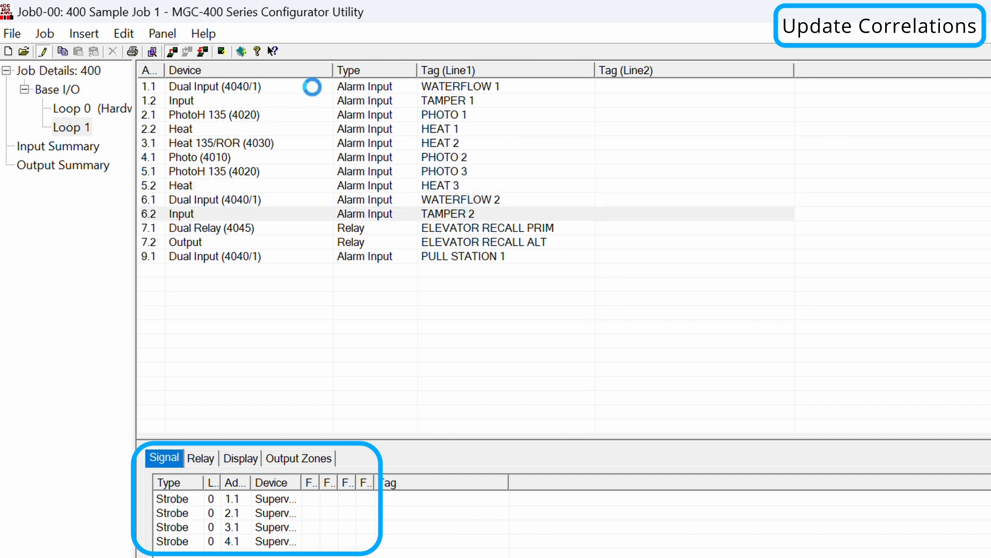
{"action": "key", "text": "Down"}
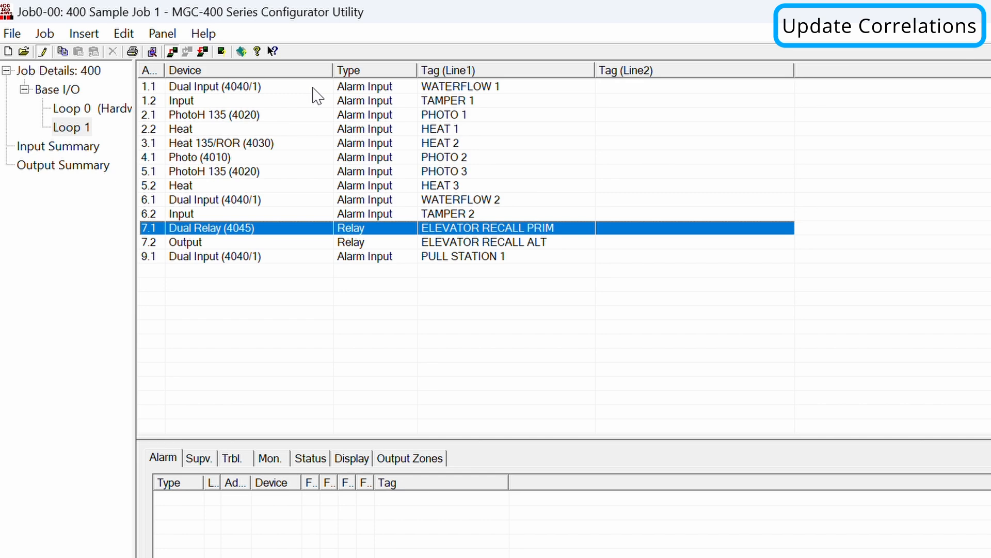
Correlate the ELEVATOR RECALL PRIM relay at 7.1 with the PHOTO 1 alarm input
{"action": "right_click", "coordinate": [405, 230]}
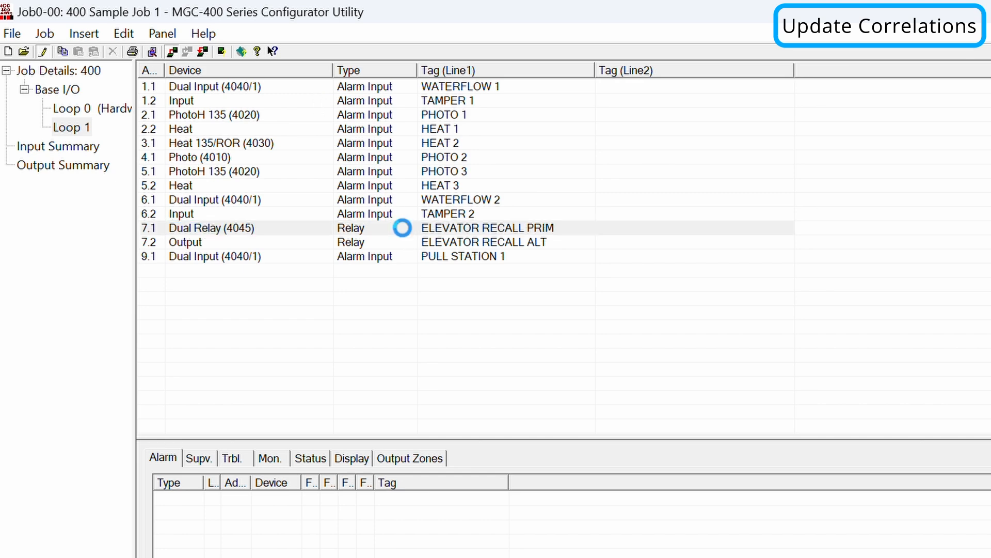
{"action": "left_click", "coordinate": [474, 321]}
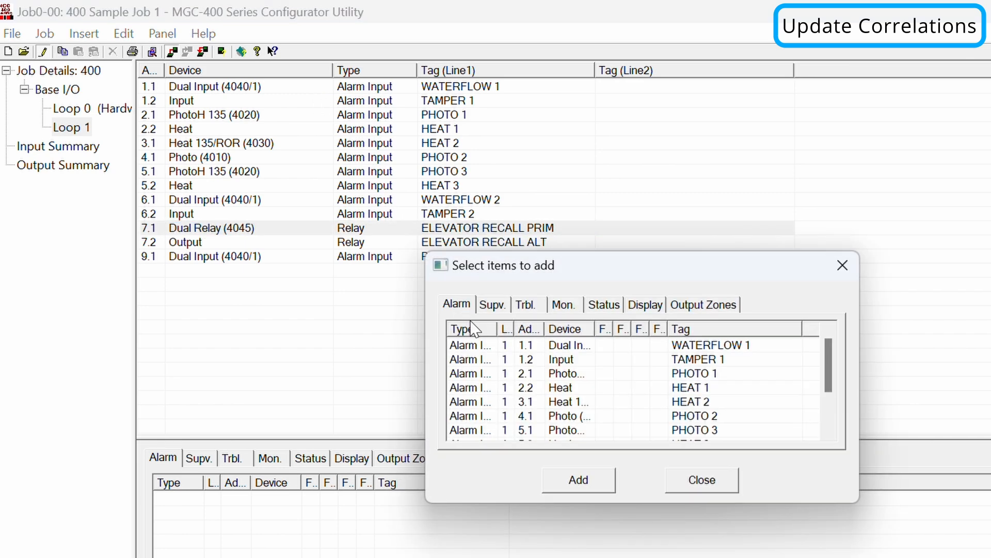
{"action": "double_click", "coordinate": [694, 376]}
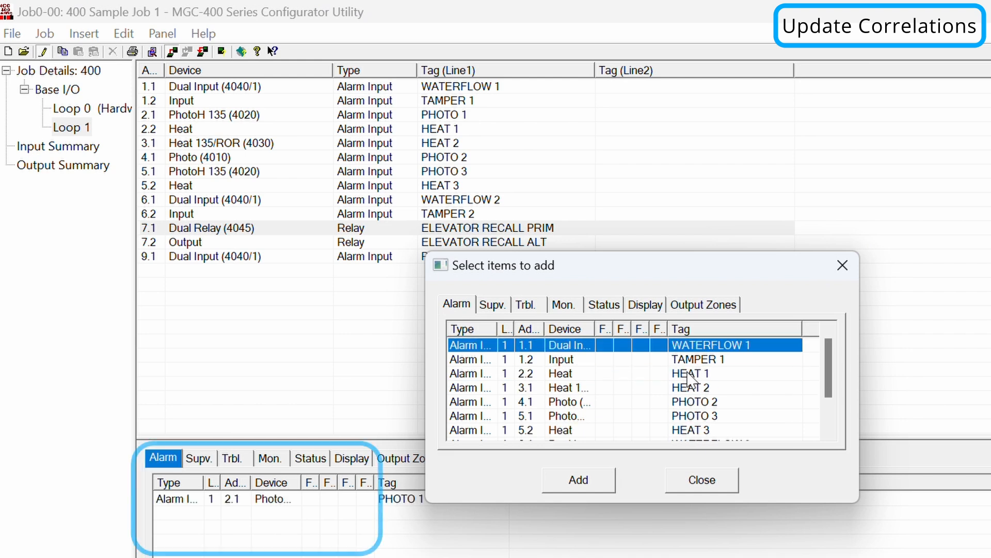
Correlate the ELEVATOR RECALL ALT relay at 7.2 with the PHOTO 2 and PHOTO 3 alarm inputs
{"action": "left_click", "coordinate": [496, 243]}
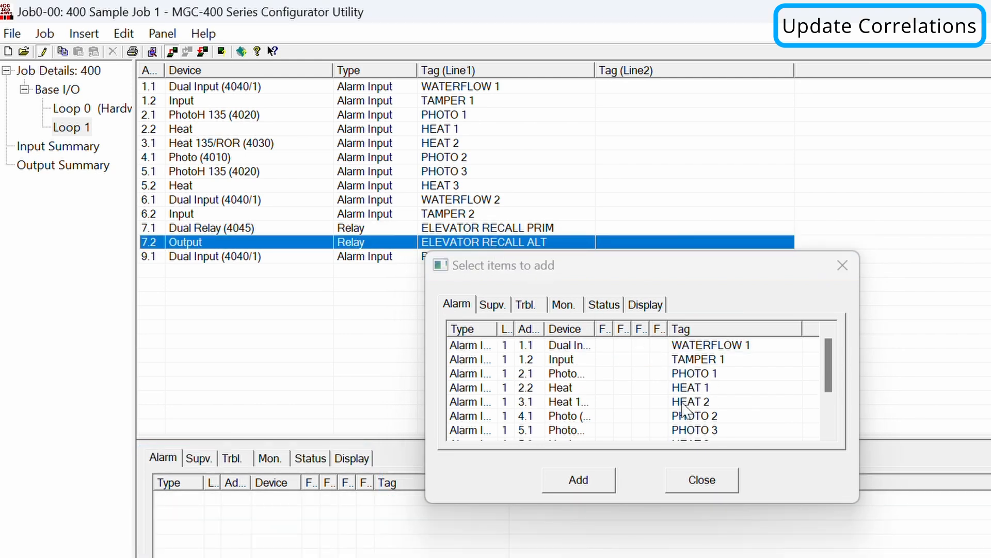
{"action": "scroll", "coordinate": [684, 408], "scroll_direction": "down", "scroll_amount": 2}
{"action": "double_click", "coordinate": [700, 359]}
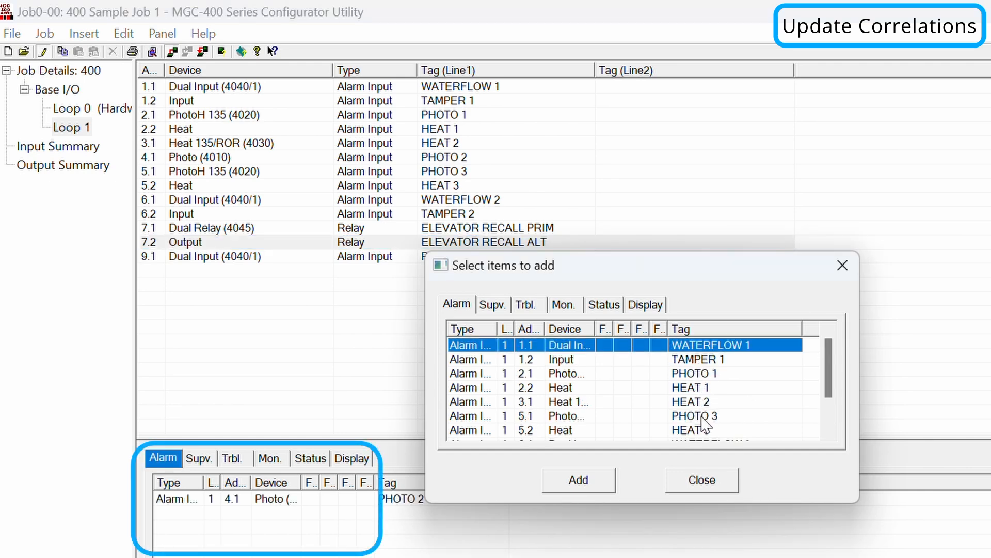
{"action": "double_click", "coordinate": [702, 416]}
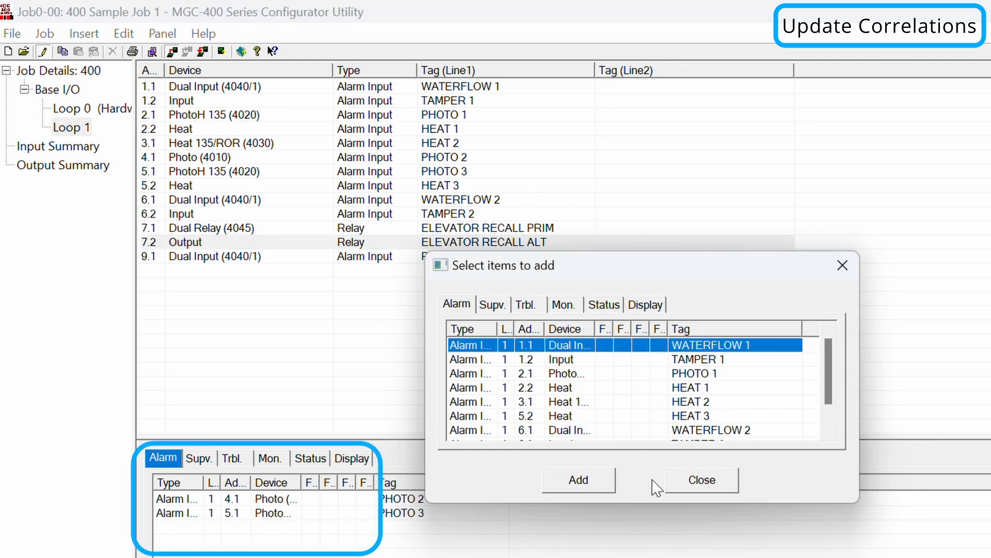
{"action": "left_click", "coordinate": [703, 479]}
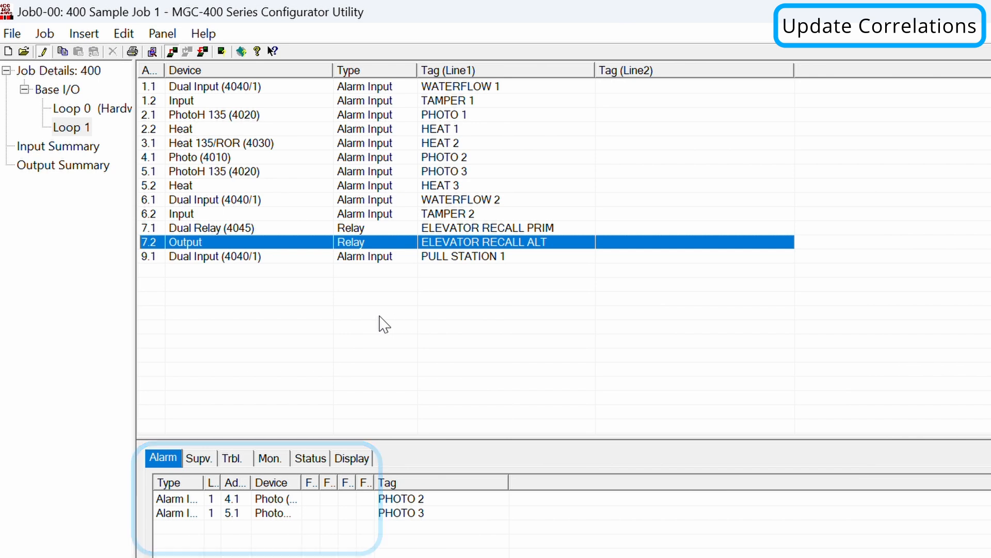
Send the correlations to the panel with a quick update and acknowledge the message
{"action": "left_click", "coordinate": [162, 34]}
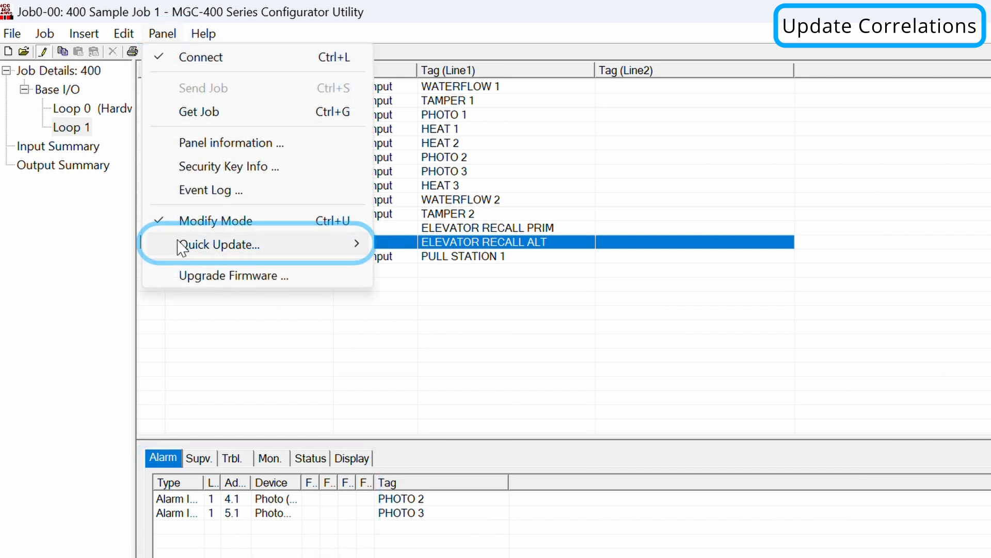
{"action": "left_click", "coordinate": [224, 246]}
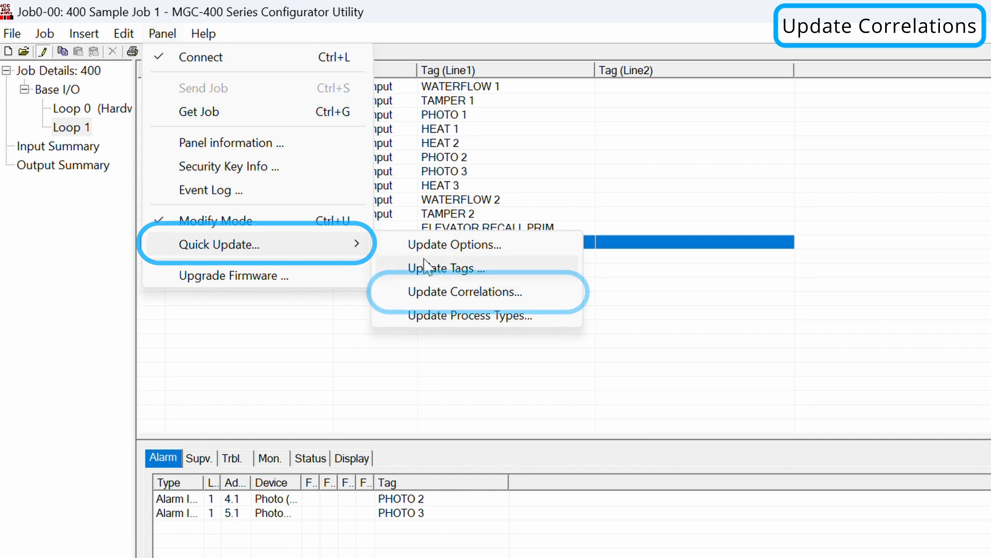
{"action": "left_click", "coordinate": [428, 296]}
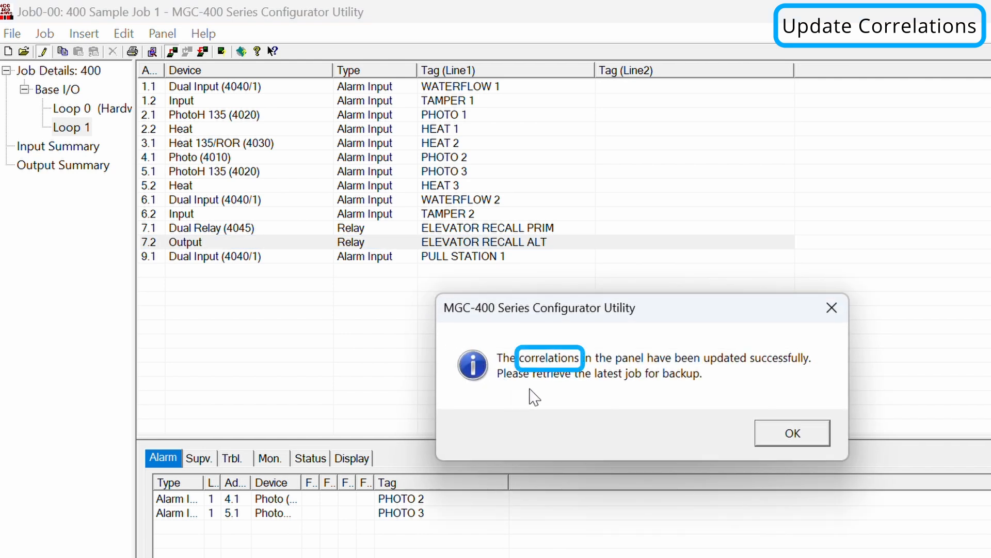
{"action": "left_click", "coordinate": [800, 442]}
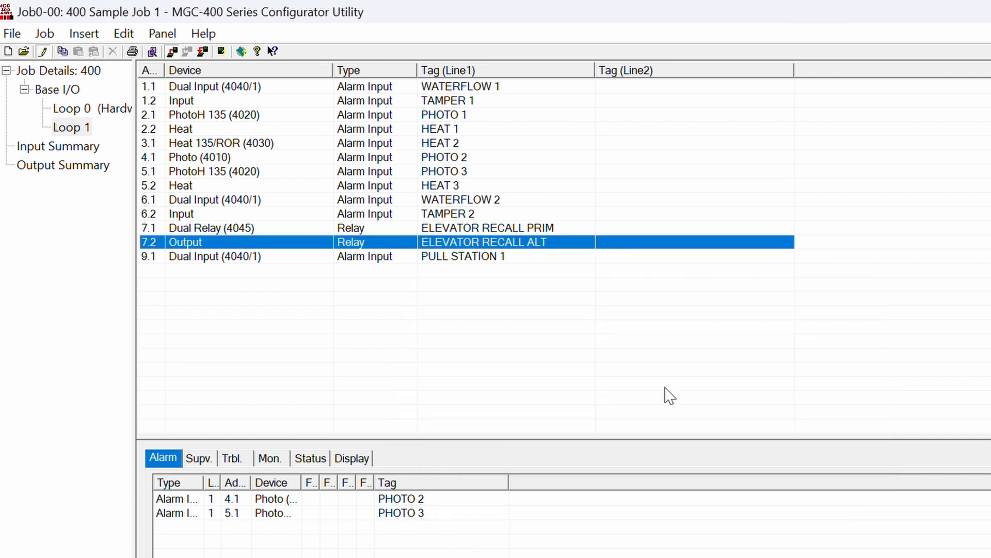
Reopen the Loop 1 device list and reveal the hidden Options column between Device and Type
{"action": "left_click", "coordinate": [75, 127]}
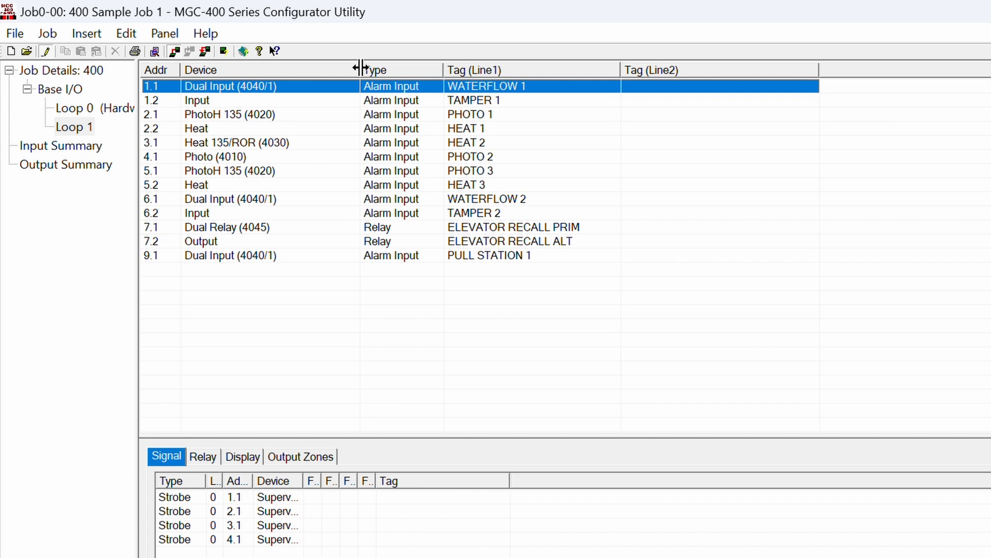
{"action": "left_click_drag", "start_coordinate": [360, 67], "coordinate": [447, 72]}
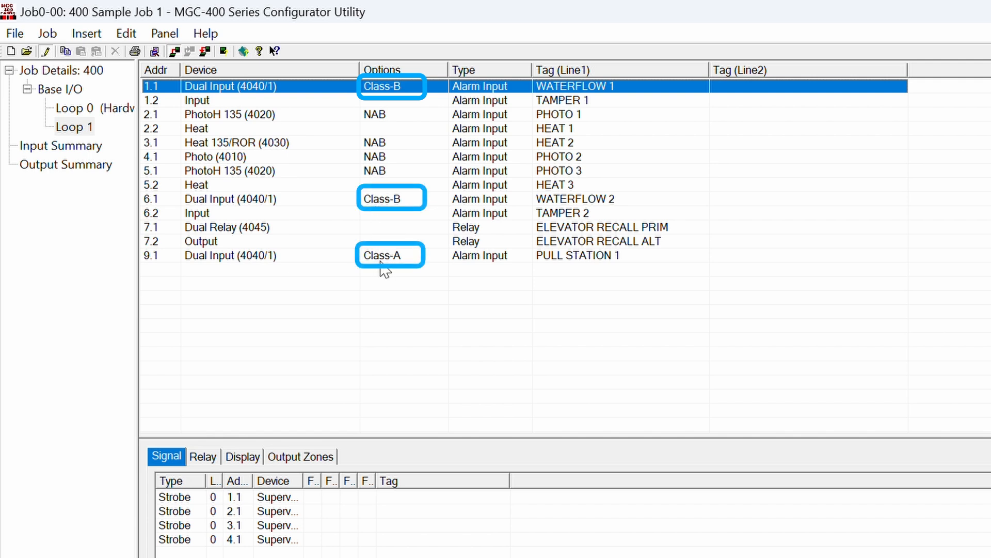
Change the process type of the TAMPER 1 input at 1.2 and the TAMPER 2 input at 6.2 to Latched Supervisory
{"action": "left_click", "coordinate": [491, 103]}
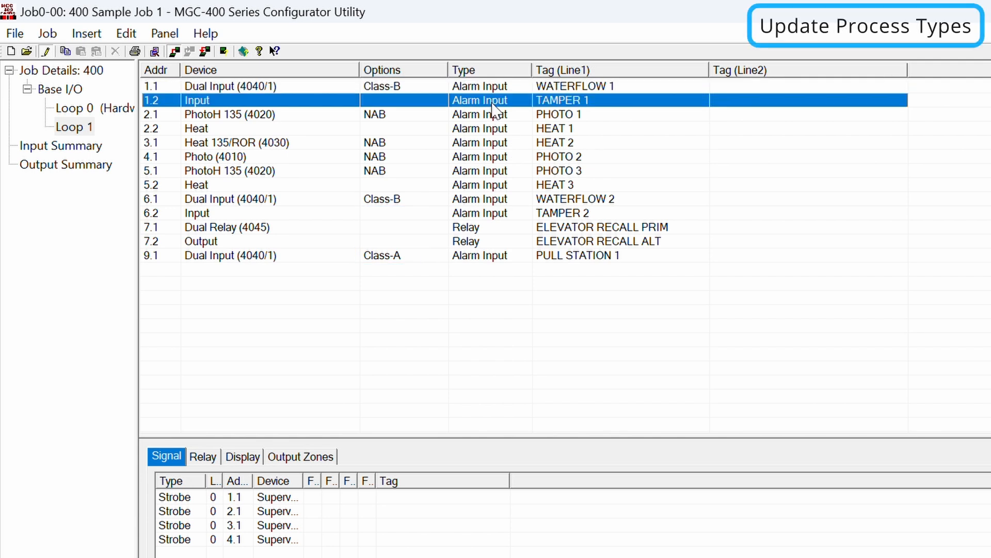
{"action": "left_click", "coordinate": [492, 105]}
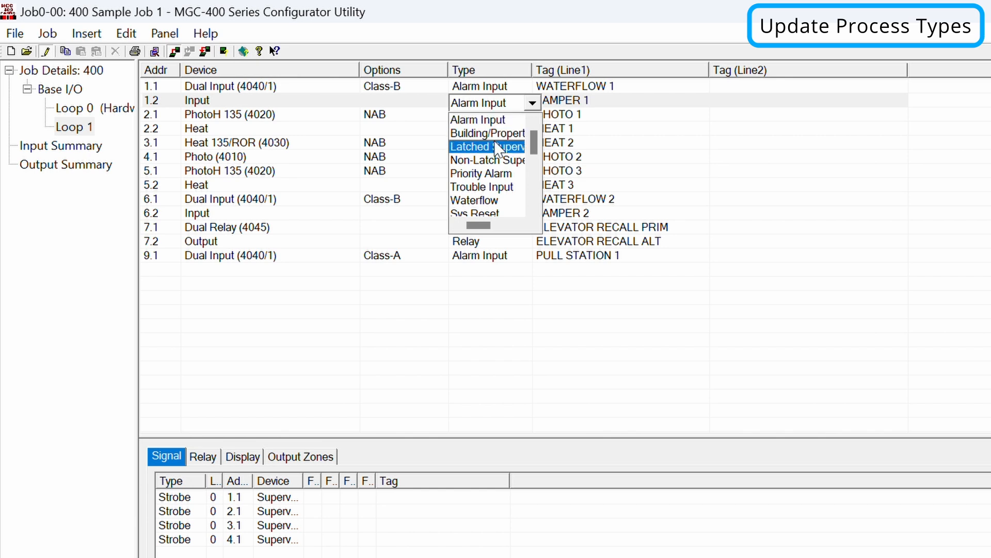
{"action": "left_click", "coordinate": [495, 149]}
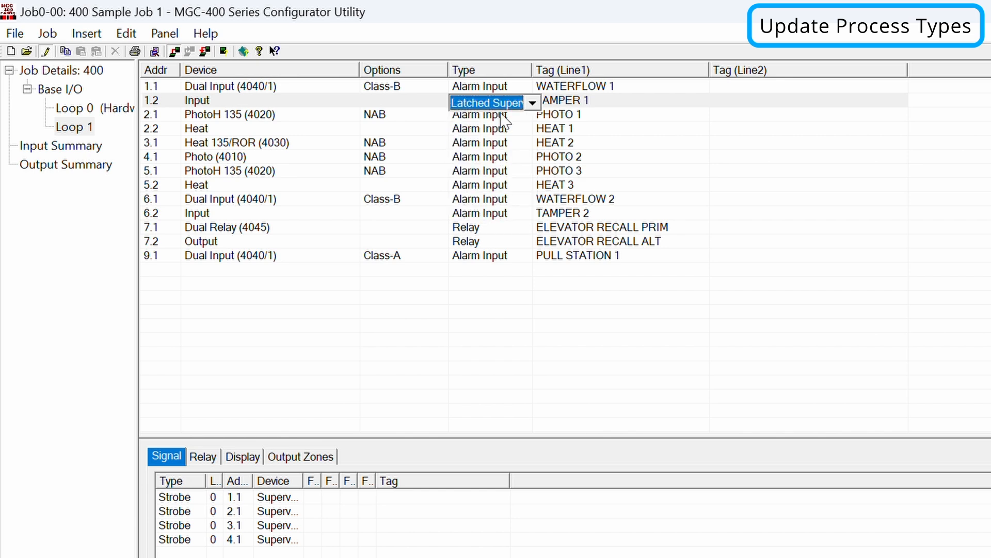
{"action": "left_click", "coordinate": [497, 216]}
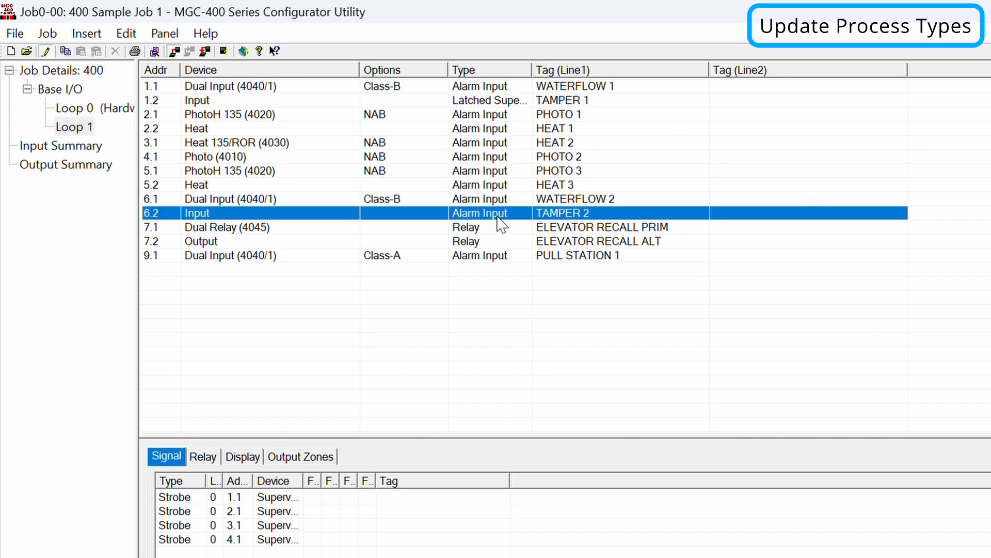
{"action": "left_click", "coordinate": [497, 217]}
{"action": "left_click", "coordinate": [497, 260]}
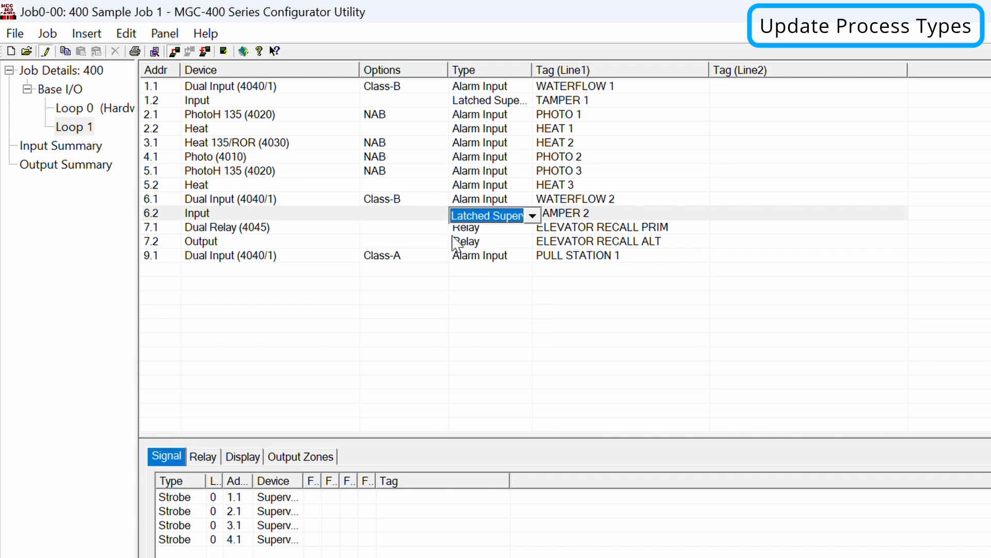
{"action": "left_click", "coordinate": [414, 219]}
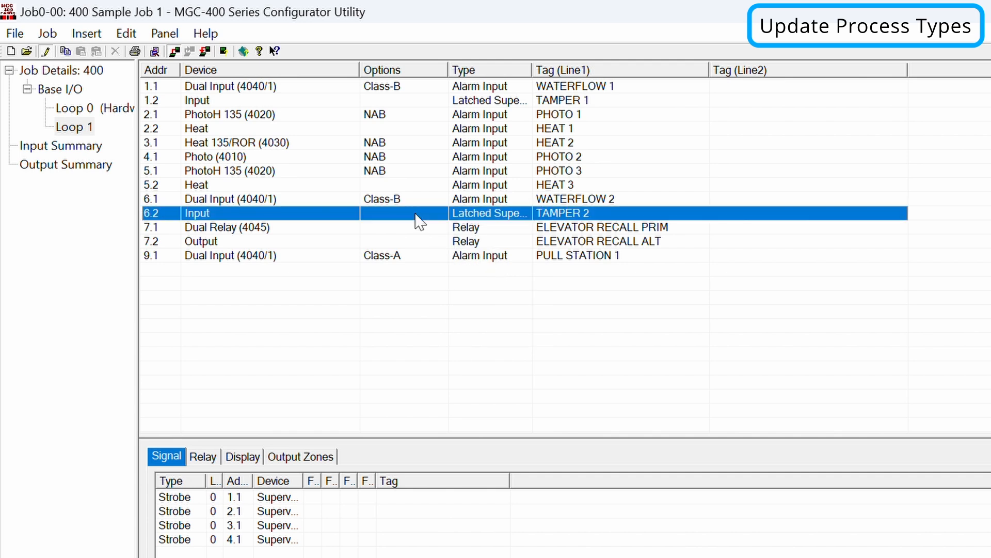
Send the changed process types to the panel with a quick update and acknowledge the message
{"action": "left_click", "coordinate": [165, 33]}
{"action": "mouse_move", "coordinate": [195, 242]}
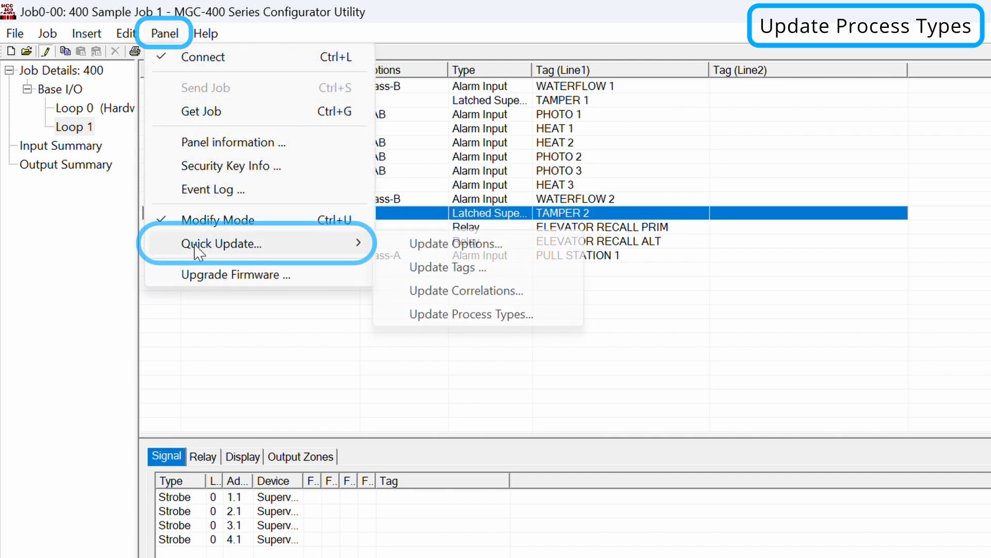
{"action": "left_click", "coordinate": [420, 315]}
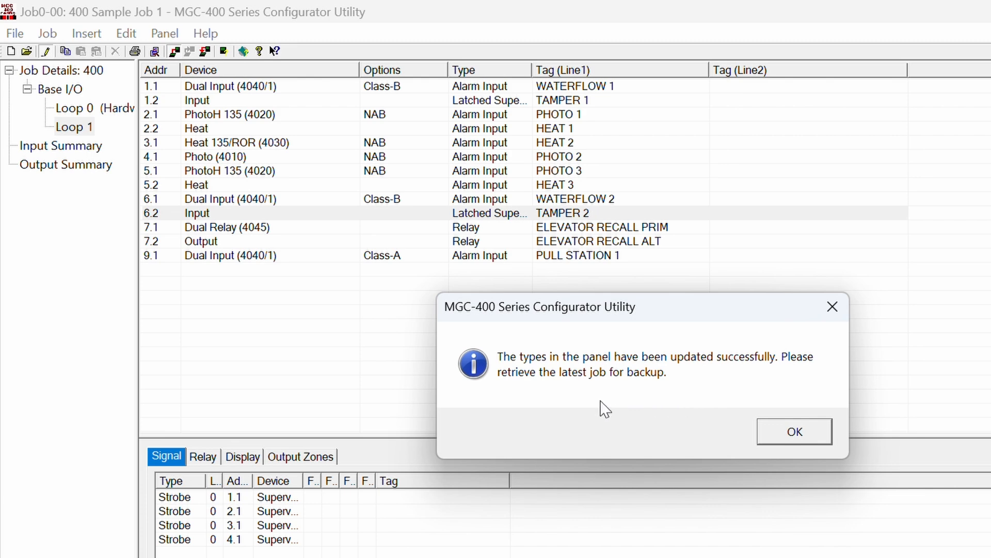
{"action": "left_click", "coordinate": [785, 435]}
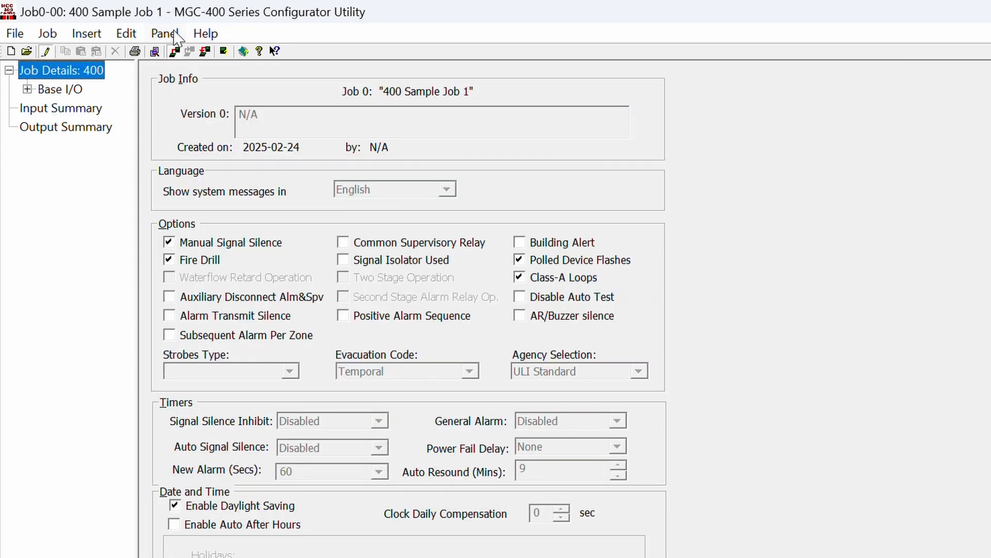
Retrieve the job from the panel as a new writeable version with the comment "new version from panel" and acknowledge the message
{"action": "left_click", "coordinate": [173, 37]}
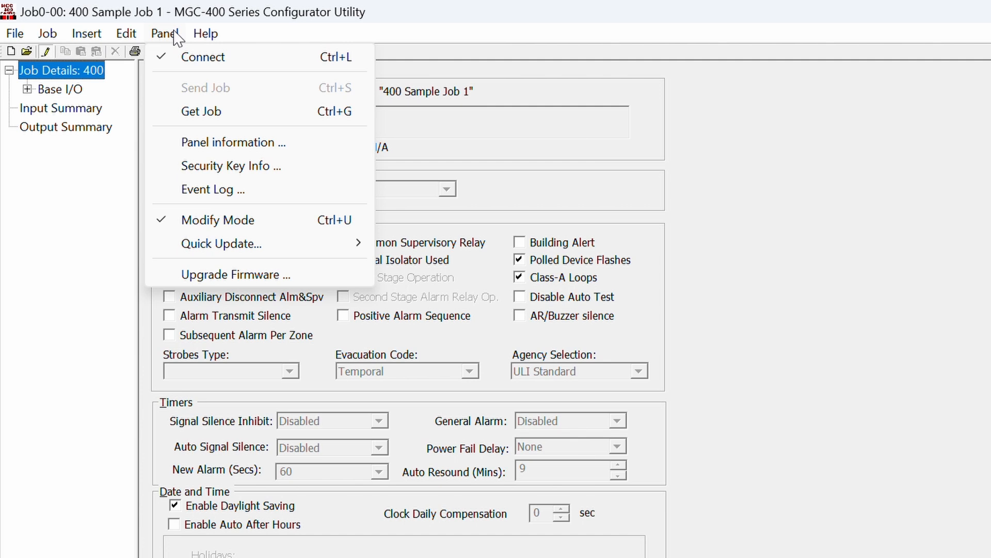
{"action": "left_click", "coordinate": [195, 113]}
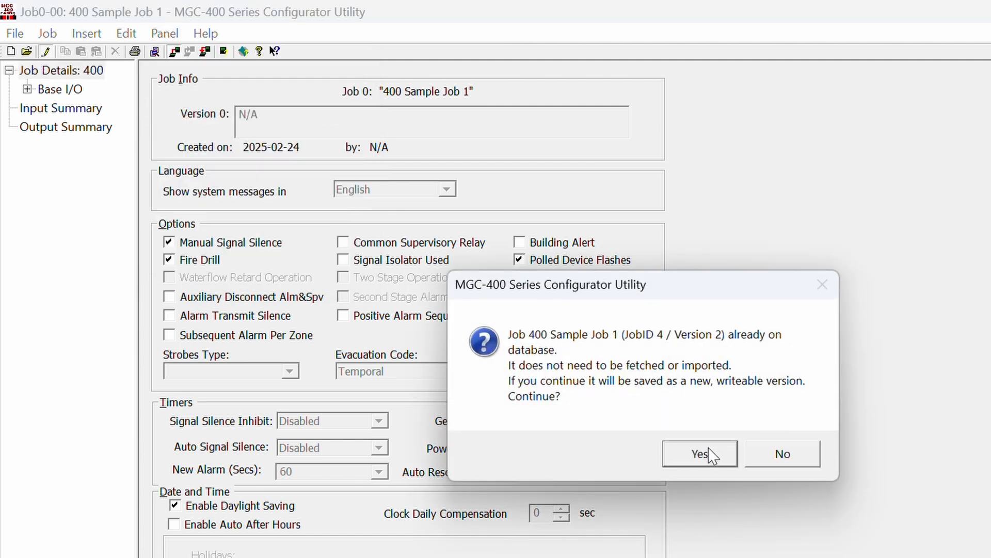
{"action": "left_click", "coordinate": [702, 455]}
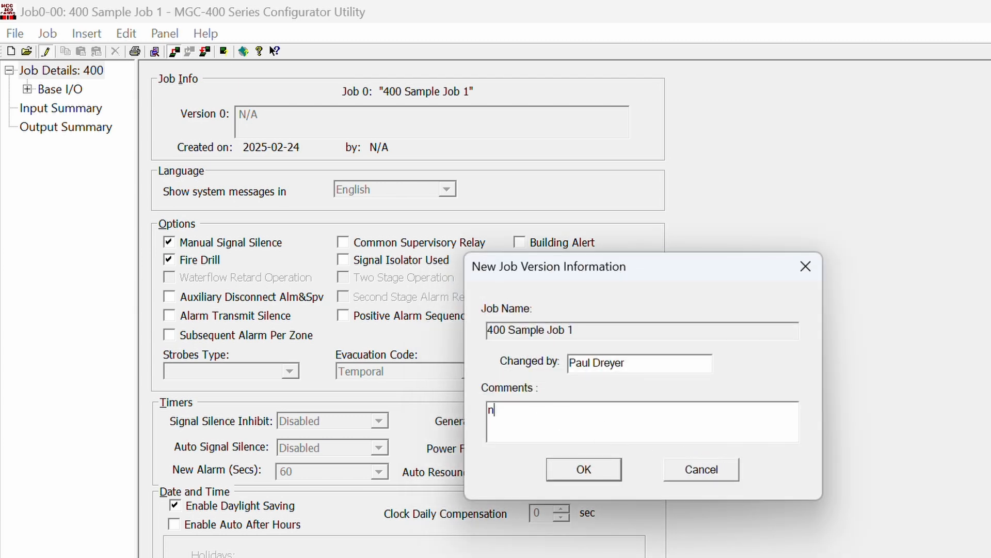
{"action": "type", "text": "new version from panel"}
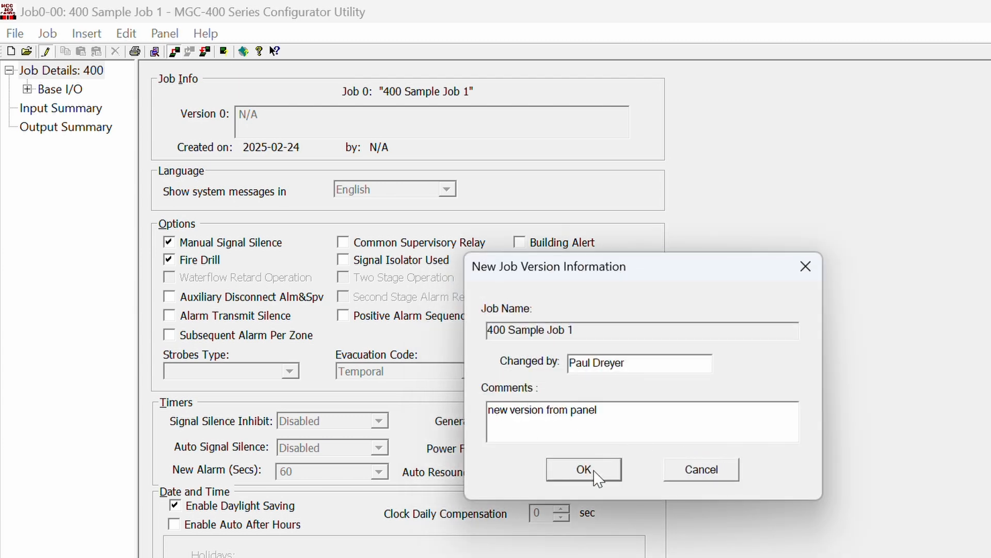
{"action": "left_click", "coordinate": [594, 470]}
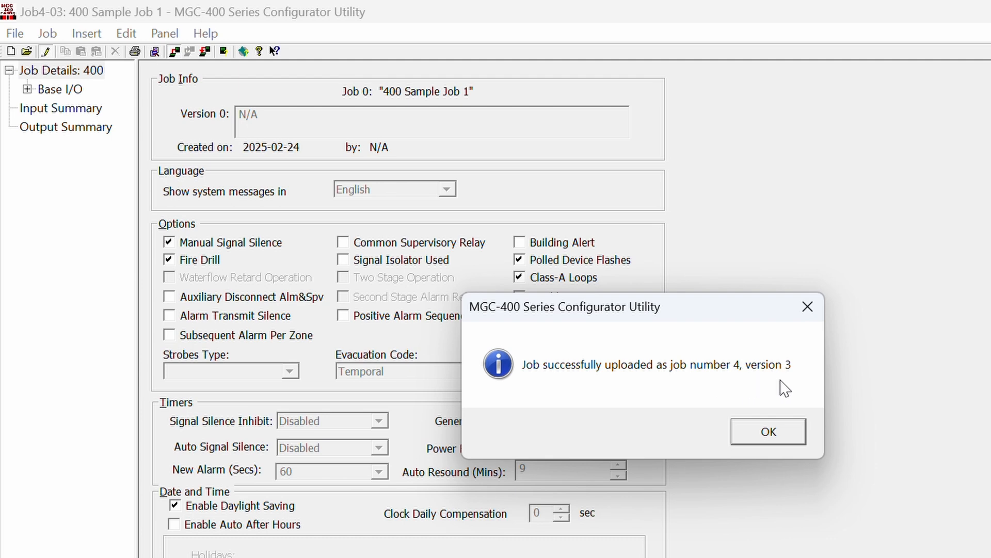
{"action": "left_click", "coordinate": [769, 432]}
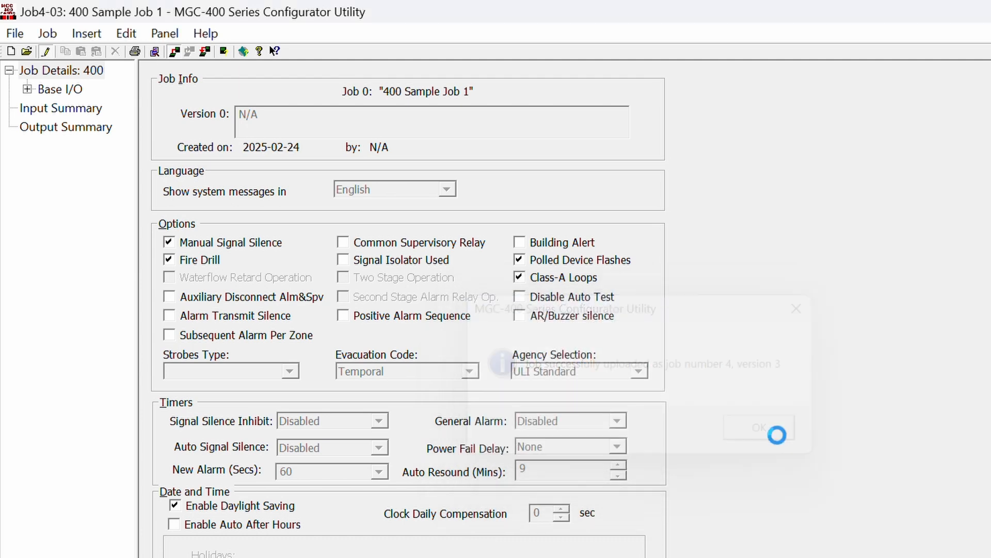